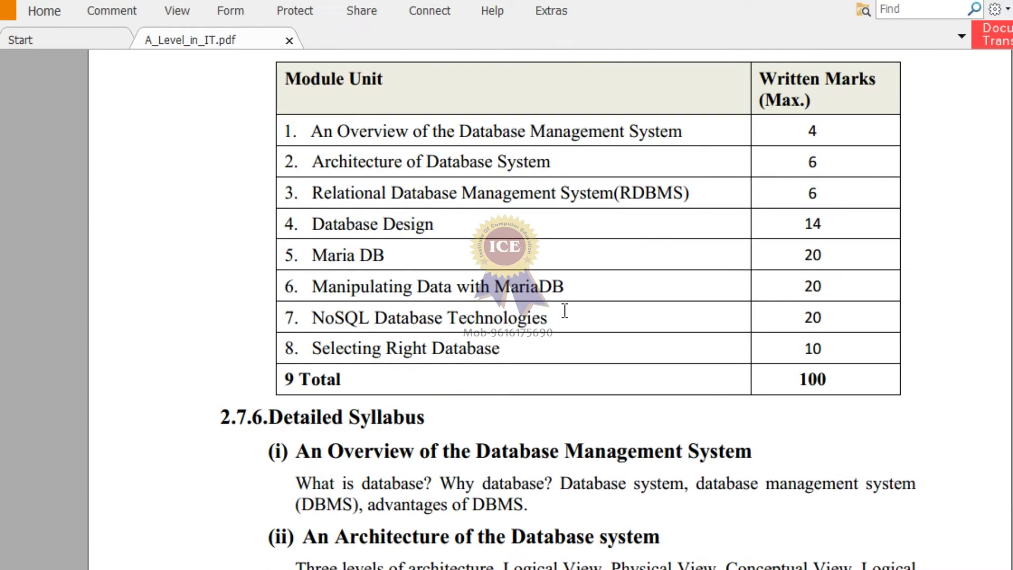
scroll(564, 310, down, 5)
Step: In the syllabus PDF, highlight the 'Introduction to Maria DB' topic in the Detailed Syllabus
scroll(564, 310, up, 2)
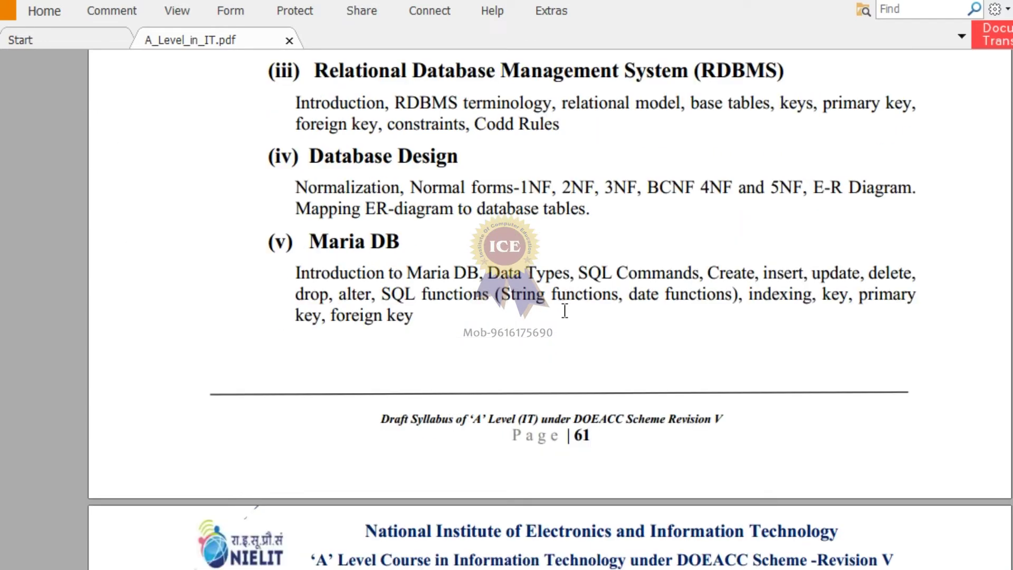
drag(312, 267, 473, 270)
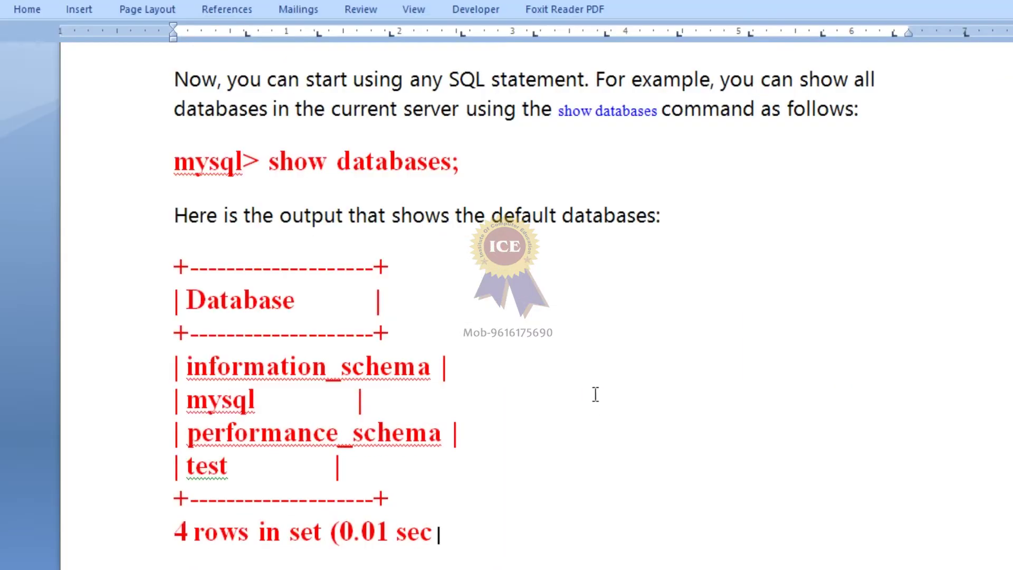
Step: Scroll up the Word tutorial and select the 'Download MariaDB' heading
scroll(596, 395, up, 10)
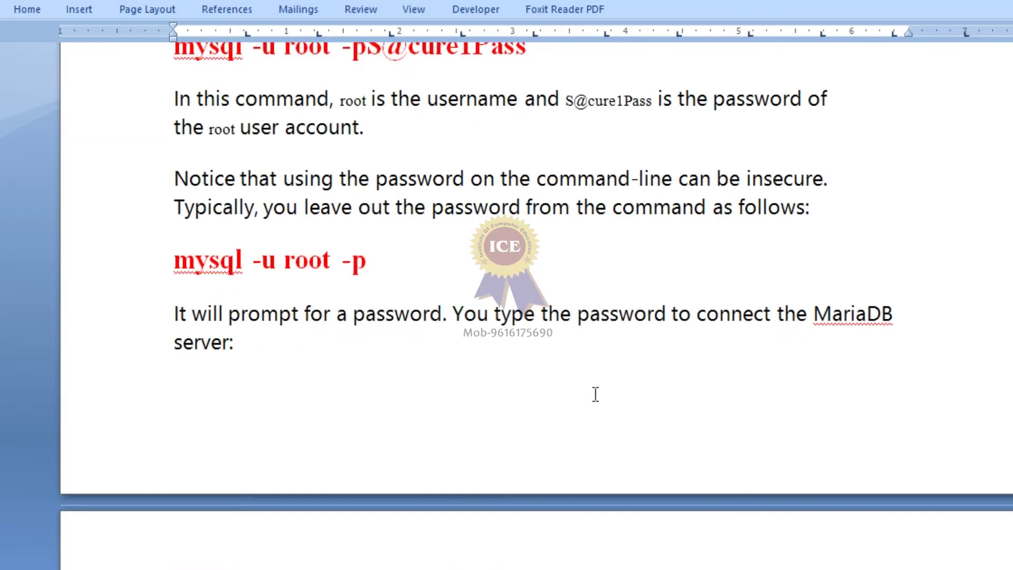
scroll(595, 395, up, 20)
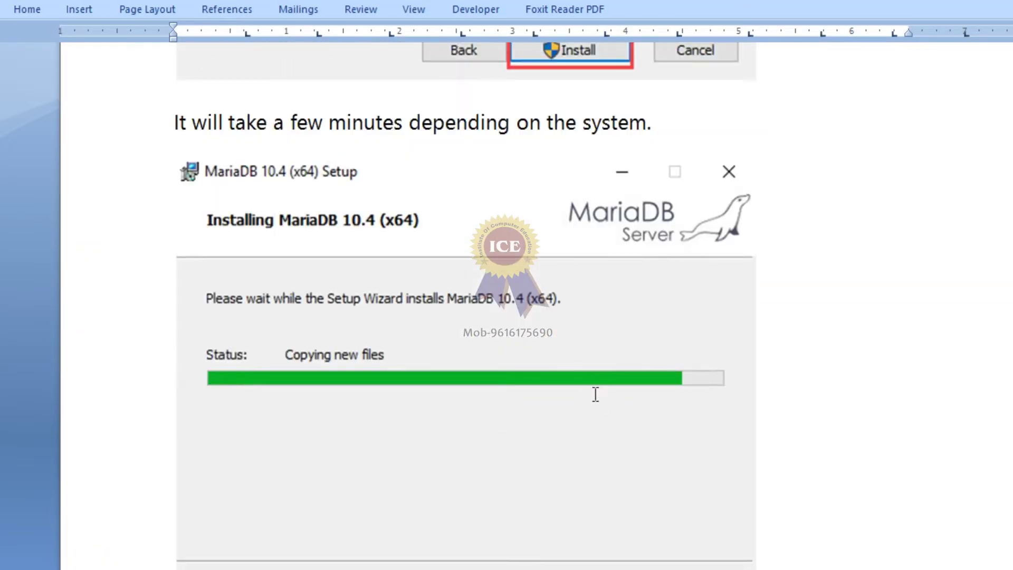
scroll(593, 394, up, 20)
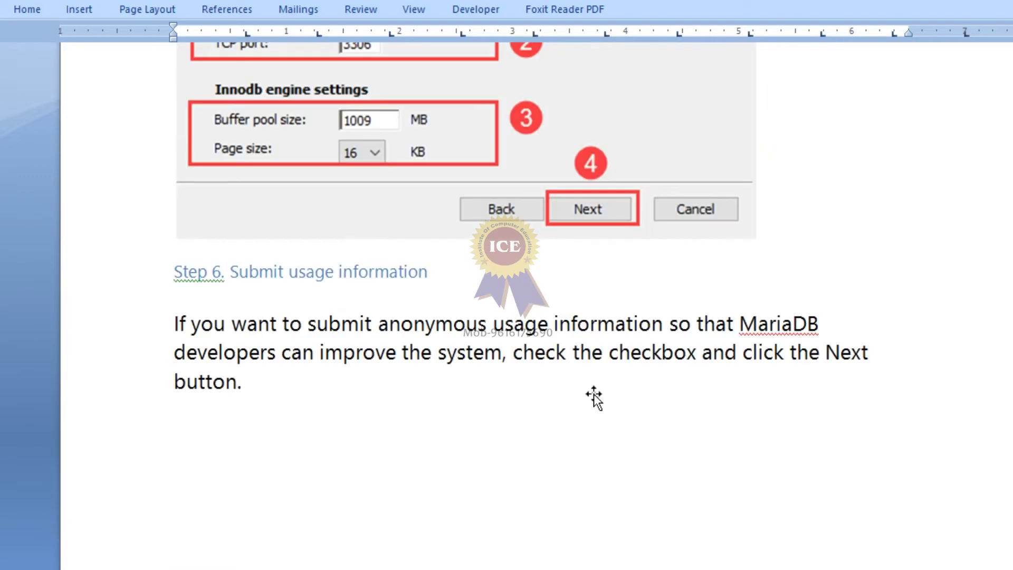
scroll(594, 394, up, 20)
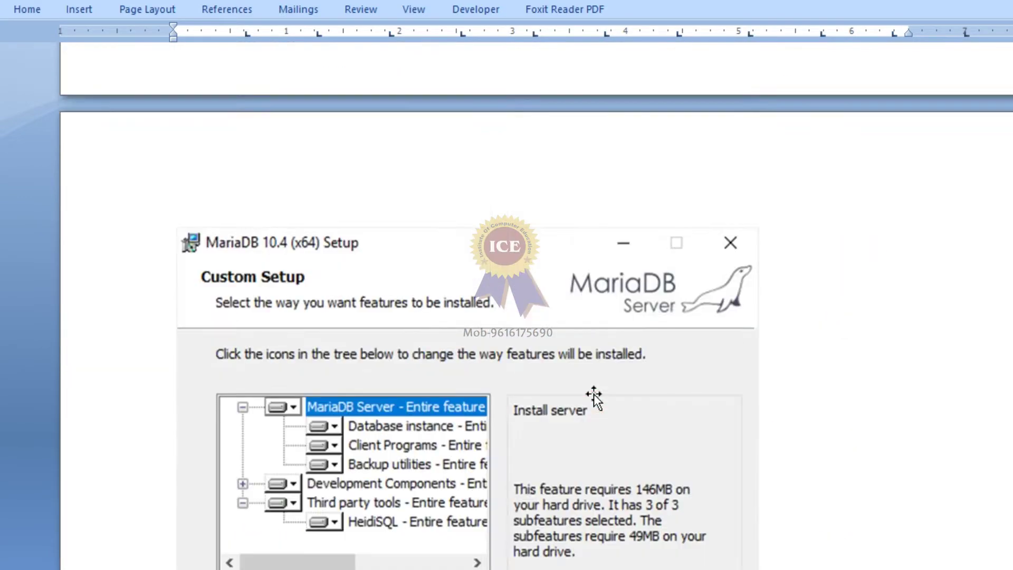
scroll(593, 393, up, 20)
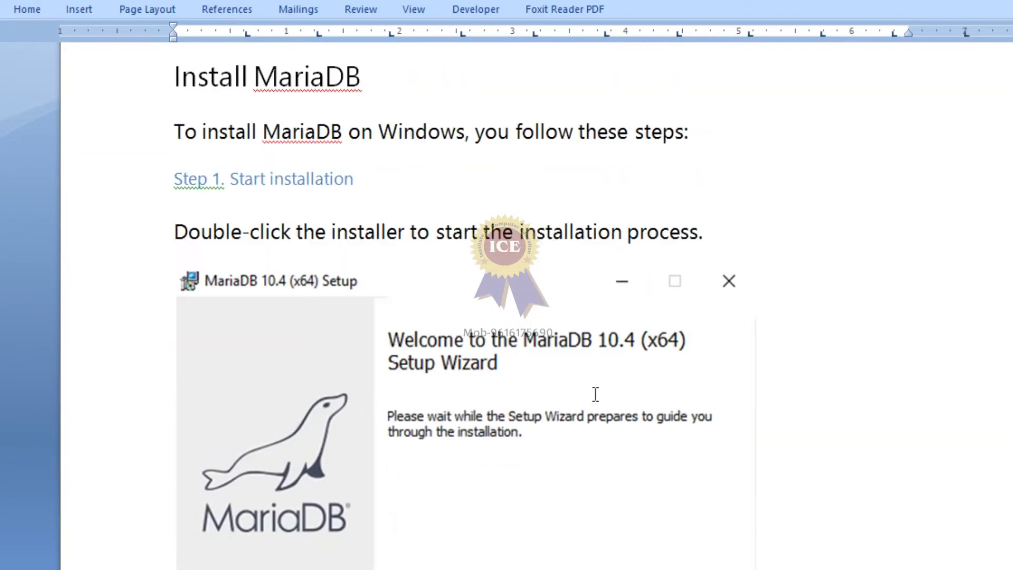
scroll(595, 393, down, 3)
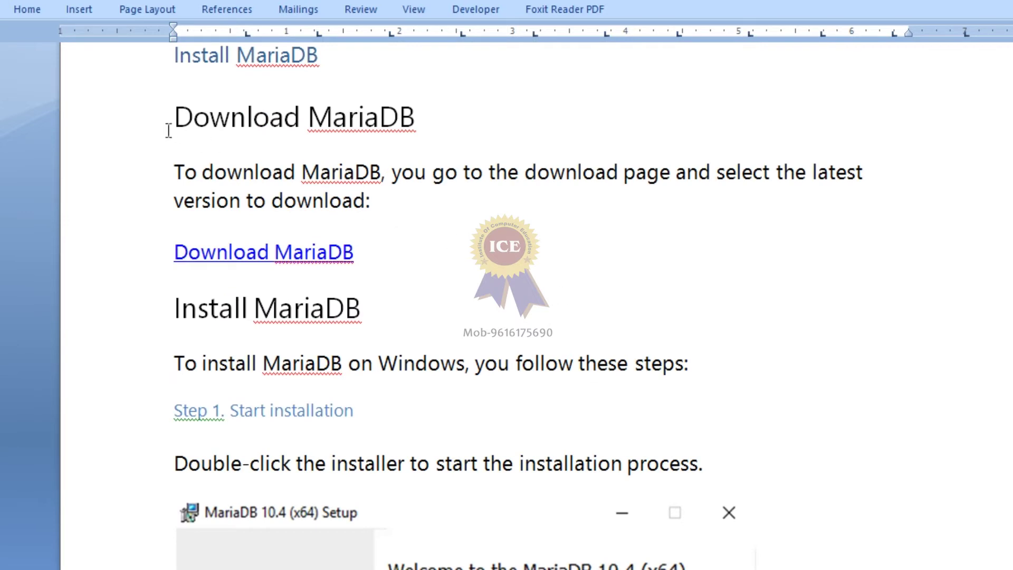
drag(168, 128, 420, 130)
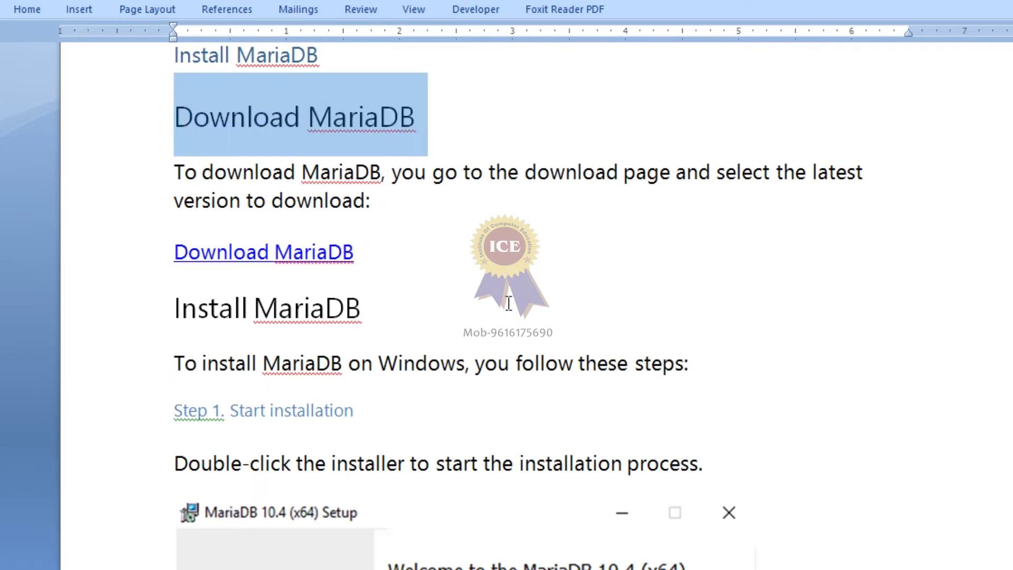
Step: Scroll down through the install steps to Step 4, setting root's password
scroll(508, 304, down, 5)
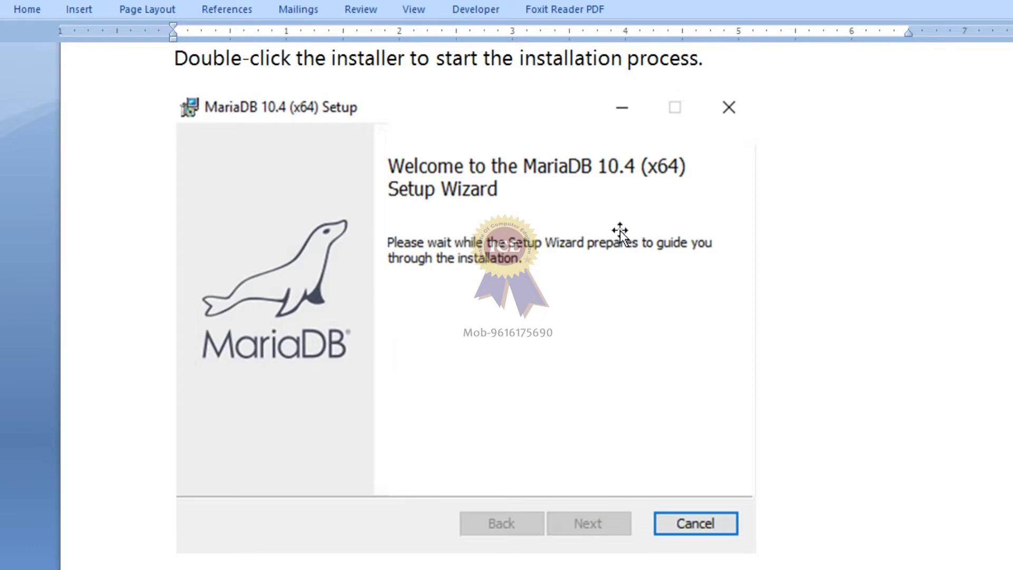
scroll(625, 372, down, 10)
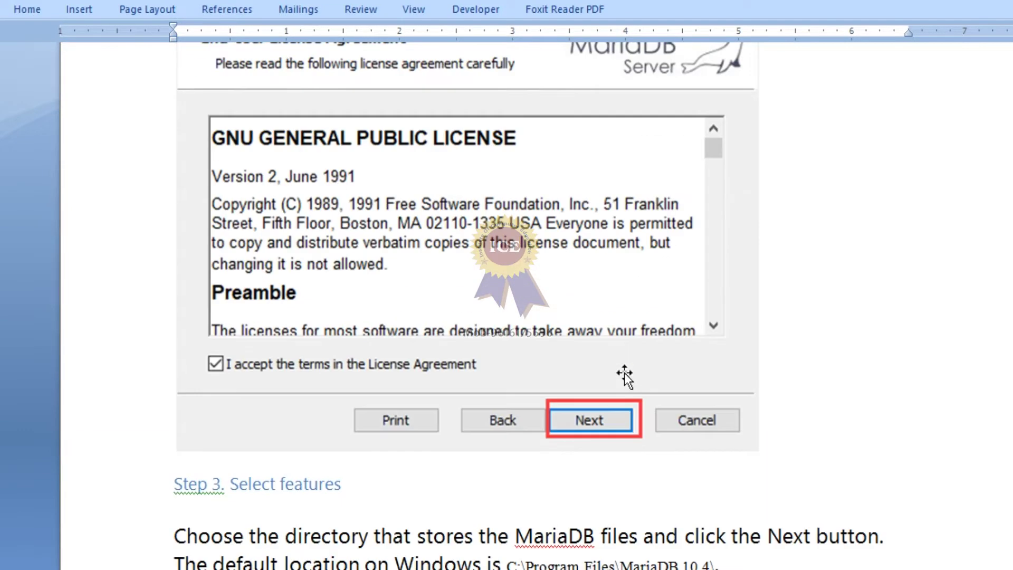
scroll(626, 373, down, 8)
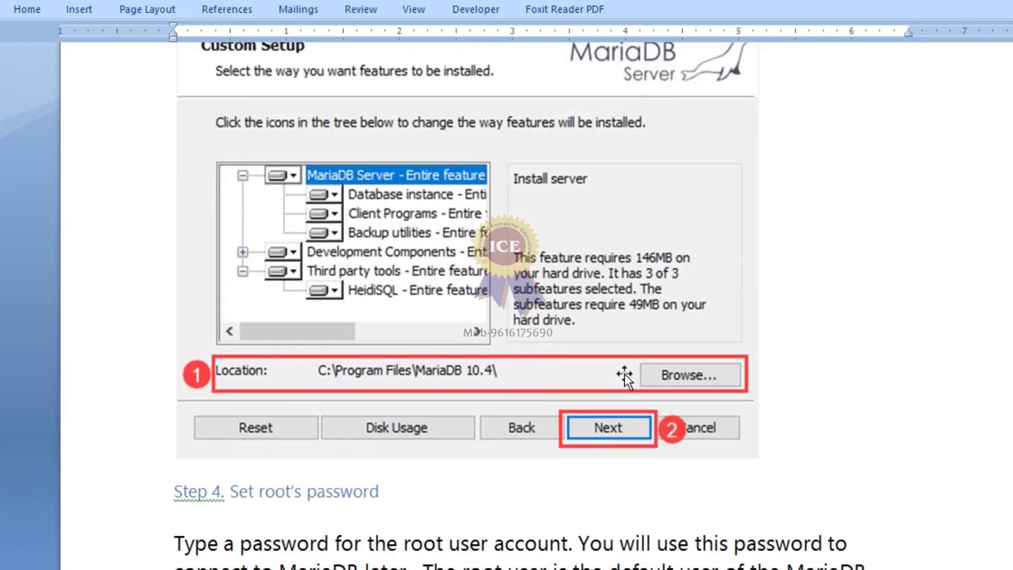
scroll(625, 374, down, 10)
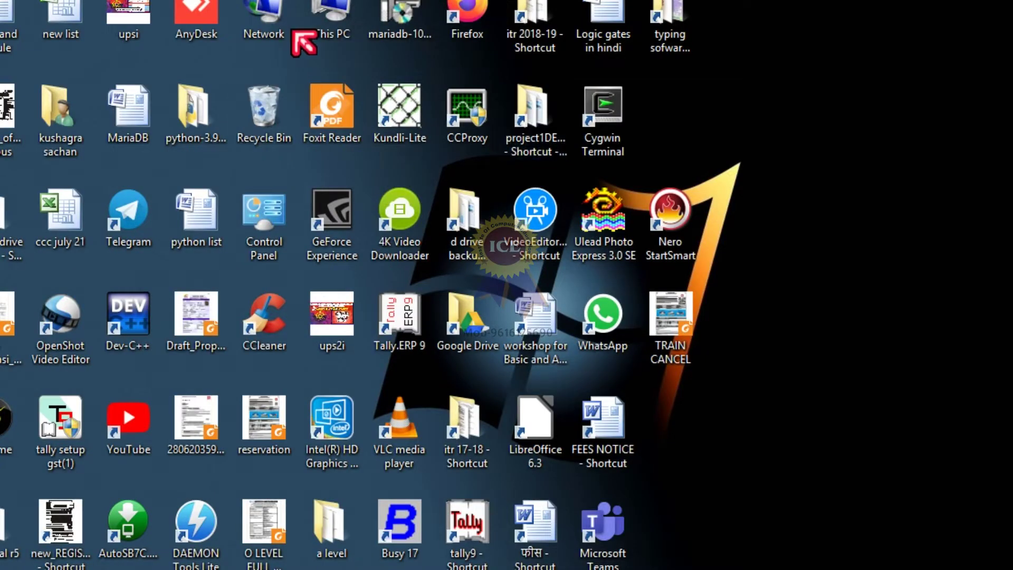
Step: Launch the MariaDB 10.4 installer, accept the license, and keep the default features
click(388, 29)
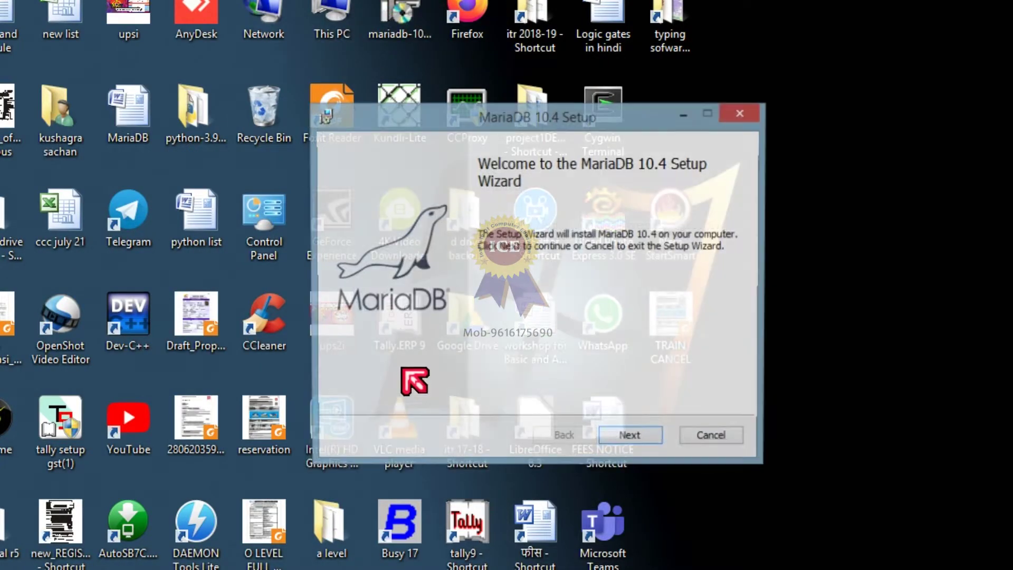
click(632, 439)
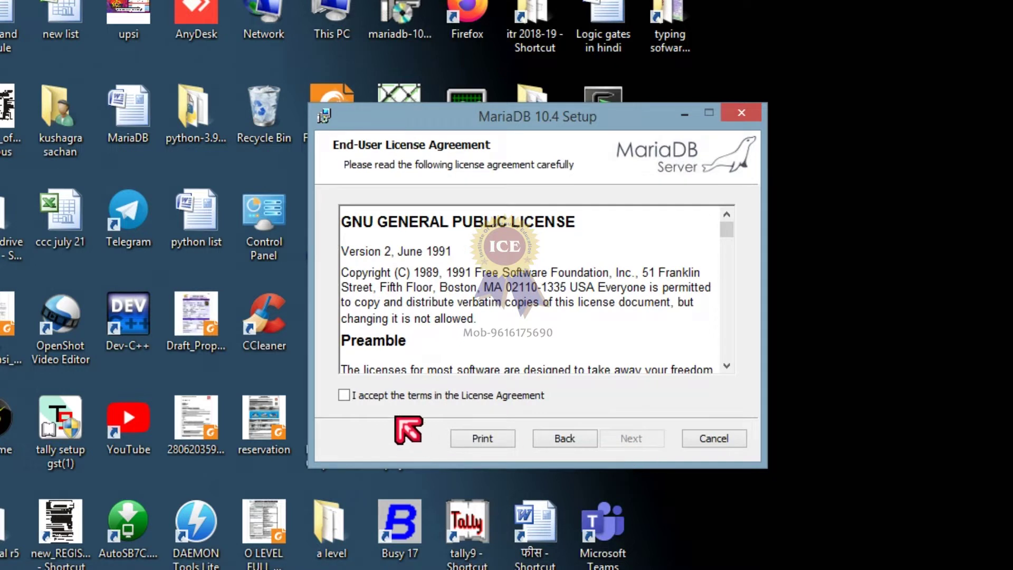
click(395, 397)
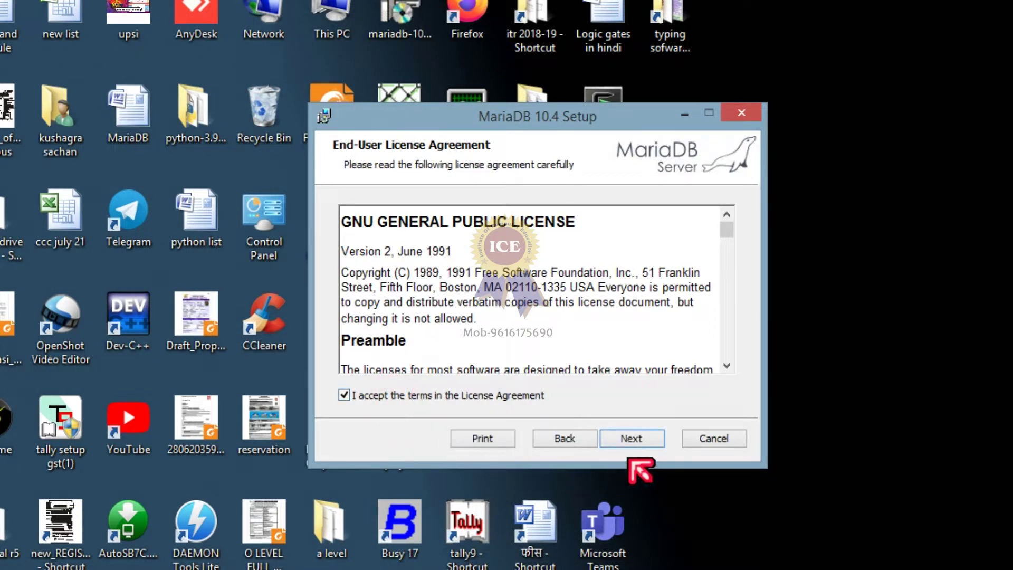
click(637, 442)
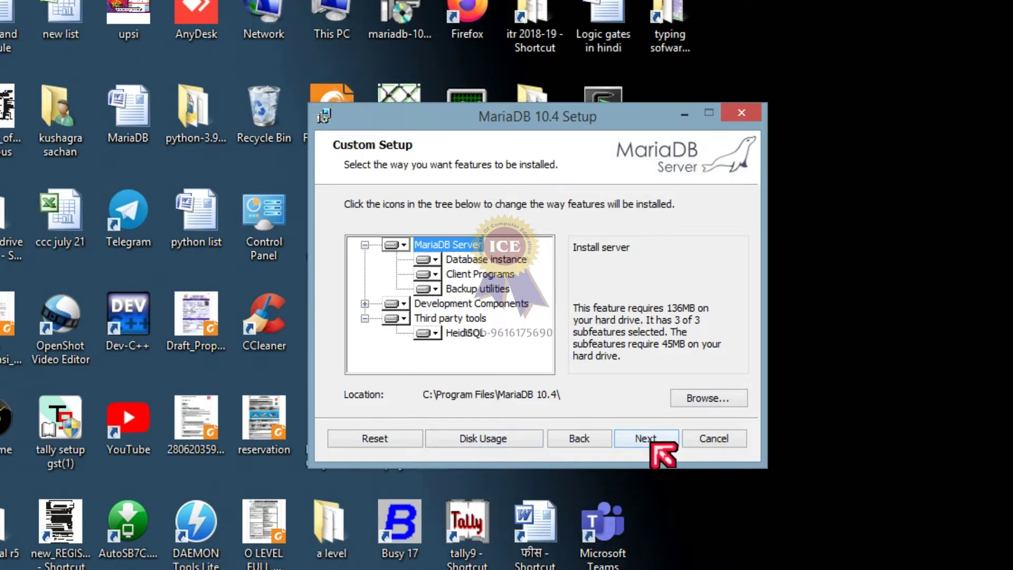
click(653, 444)
click(462, 244)
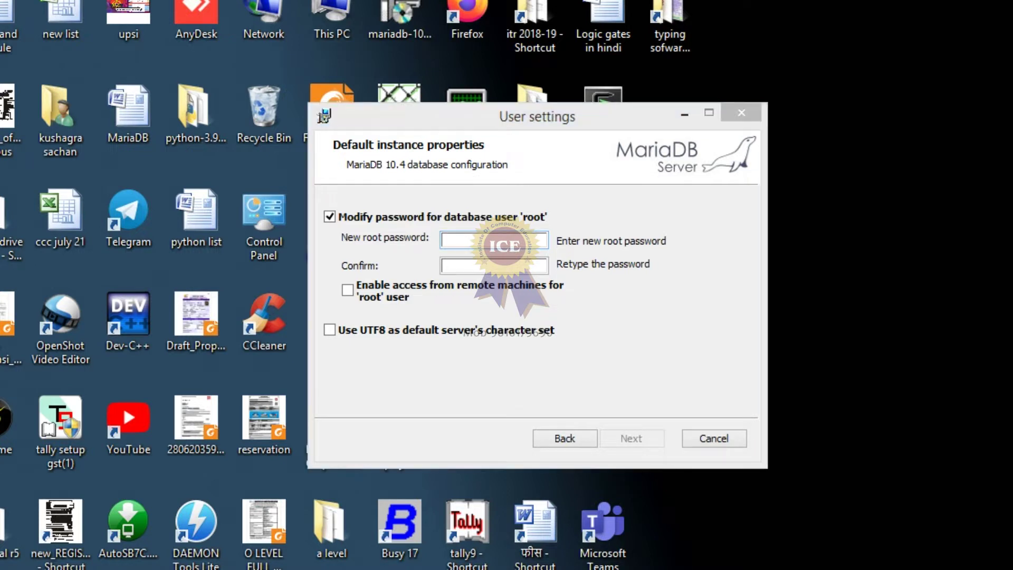
Step: Circle the root password options and handwrite 'Data' and an underlined 'Server' note
mouse_move(560, 95)
mouse_down()
mouse_move(436, 124)
mouse_move(651, 334)
mouse_move(523, 81)
mouse_move(565, 100)
mouse_up()
click(460, 183)
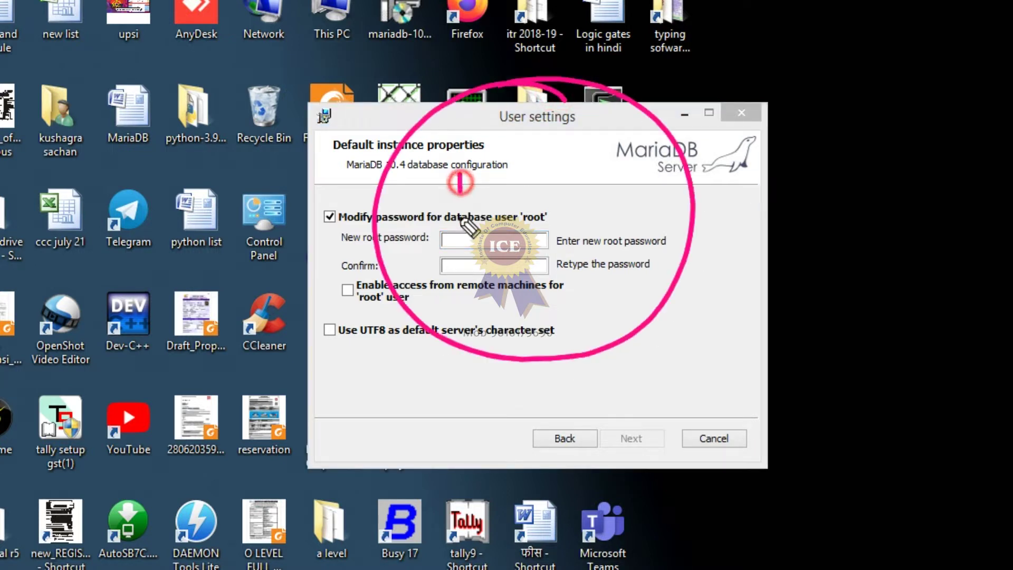
mouse_move(462, 219)
mouse_down()
mouse_move(528, 206)
mouse_move(549, 179)
mouse_move(587, 199)
mouse_move(633, 182)
mouse_up()
click(614, 182)
click(615, 196)
mouse_move(639, 161)
mouse_down()
mouse_move(638, 185)
mouse_move(659, 196)
mouse_up()
mouse_move(504, 248)
mouse_down()
mouse_move(488, 277)
mouse_move(559, 264)
mouse_move(583, 237)
mouse_move(651, 226)
mouse_up()
drag(544, 301, 641, 285)
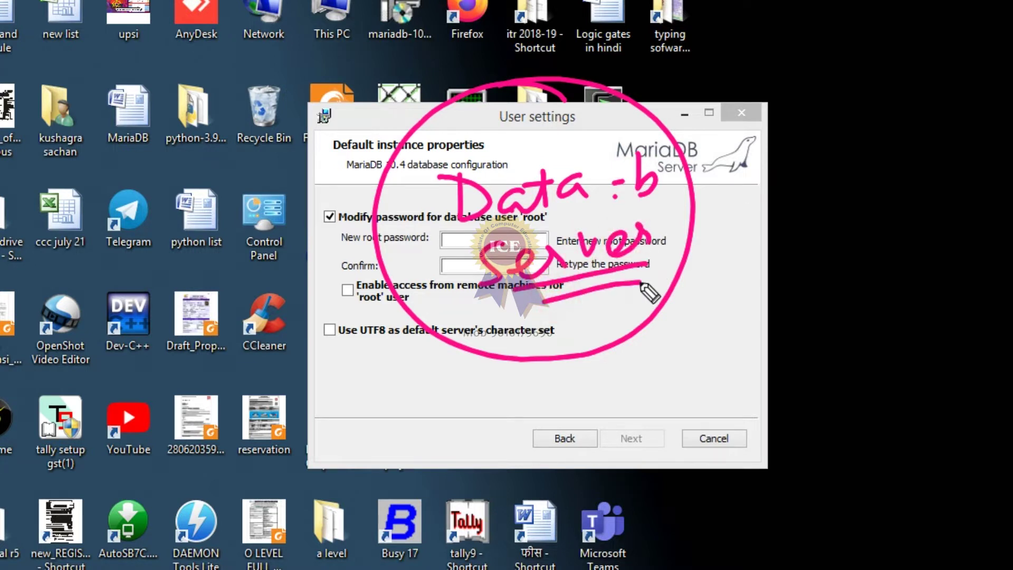
Step: Circle desktop icons, draw arrows to the root password and UTF8 options, and write 'Ok'
mouse_move(79, 93)
mouse_down()
mouse_move(53, 158)
mouse_move(93, 95)
mouse_up()
mouse_move(153, 156)
mouse_down()
mouse_move(364, 208)
mouse_move(323, 244)
mouse_up()
drag(190, 445, 200, 446)
mouse_move(241, 477)
mouse_down()
mouse_move(391, 357)
mouse_move(380, 409)
mouse_up()
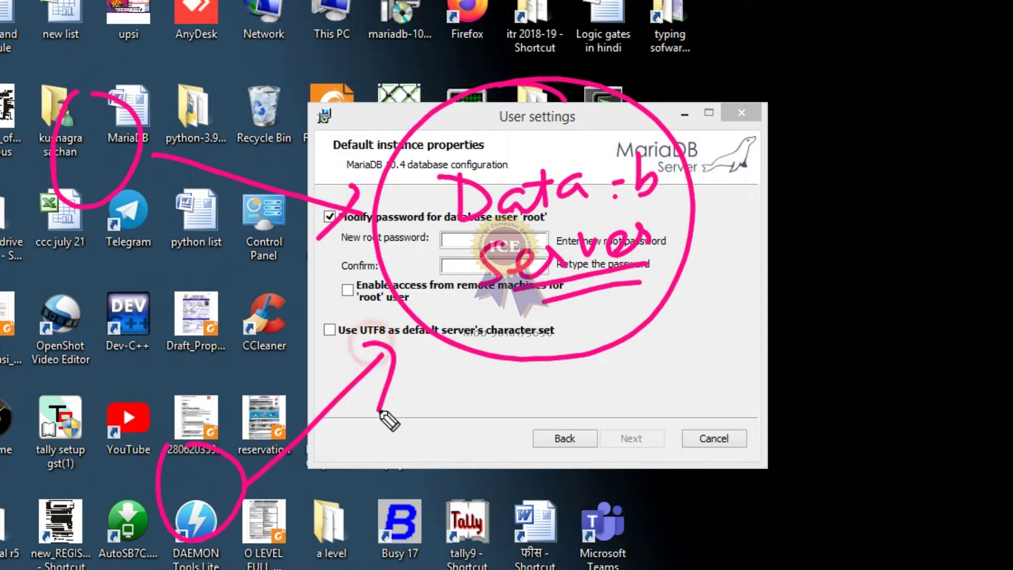
mouse_move(786, 475)
mouse_down()
mouse_move(812, 433)
mouse_move(789, 467)
mouse_move(650, 340)
mouse_move(689, 350)
mouse_up()
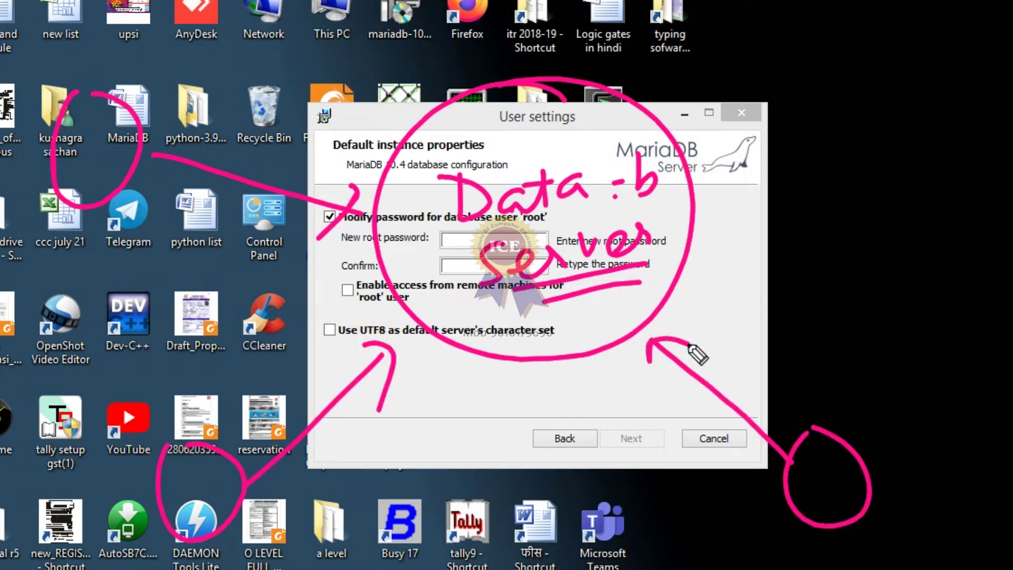
mouse_move(87, 238)
mouse_down()
mouse_move(59, 264)
mouse_move(112, 253)
mouse_up()
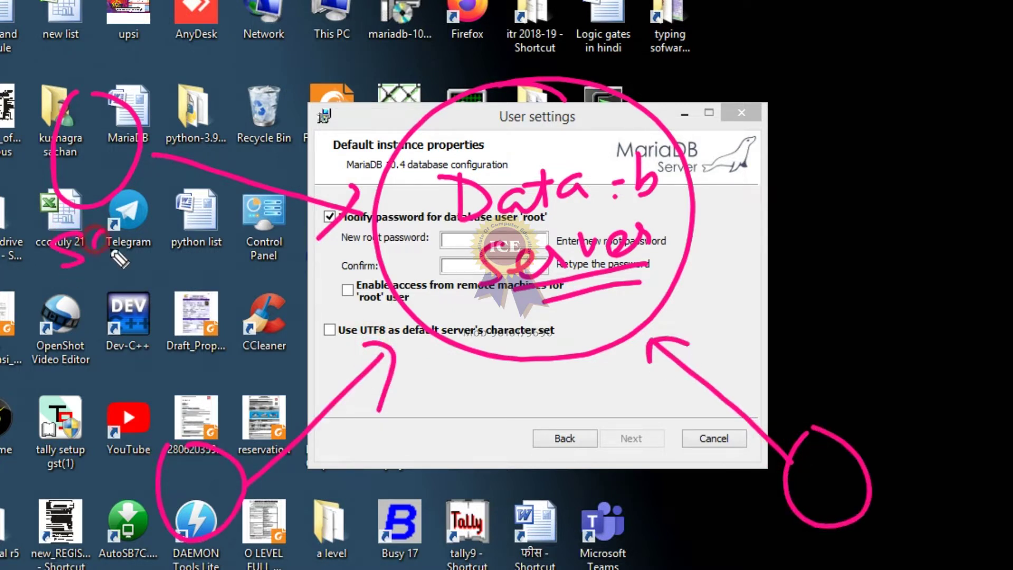
mouse_move(113, 209)
mouse_down()
mouse_move(135, 244)
mouse_move(175, 211)
mouse_move(188, 177)
mouse_up()
drag(279, 499, 301, 551)
drag(335, 484, 296, 522)
drag(298, 520, 407, 492)
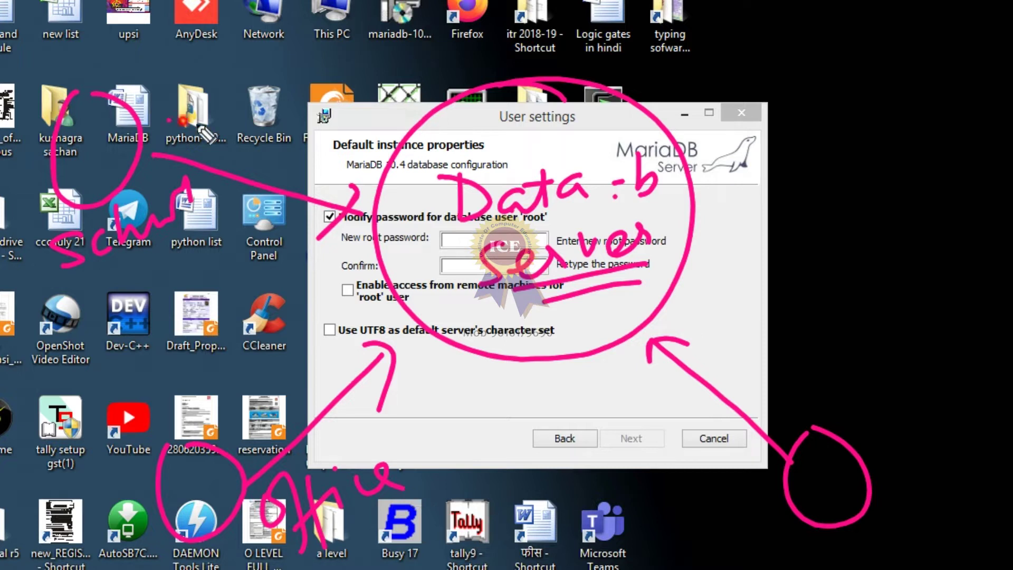
Step: Draw arrows to the MariaDB subtitle and UTF8 setting, write 'Store', then exit annotation
drag(169, 117, 362, 175)
mouse_move(340, 456)
mouse_down()
mouse_move(429, 365)
mouse_move(425, 405)
mouse_up()
drag(871, 405, 858, 438)
drag(892, 438, 903, 405)
mouse_move(897, 439)
mouse_down()
mouse_move(950, 417)
mouse_move(980, 427)
mouse_up()
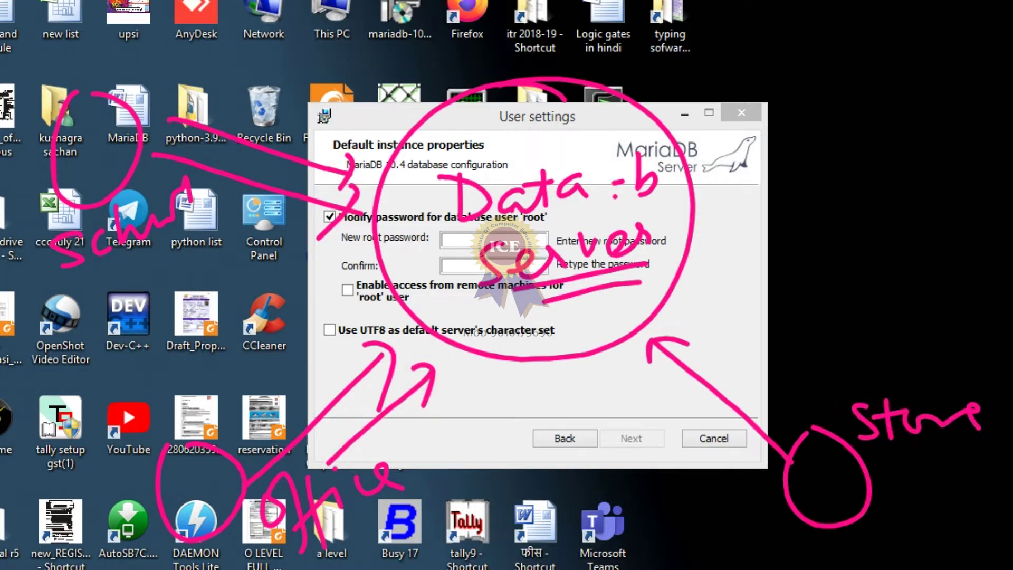
key(Escape)
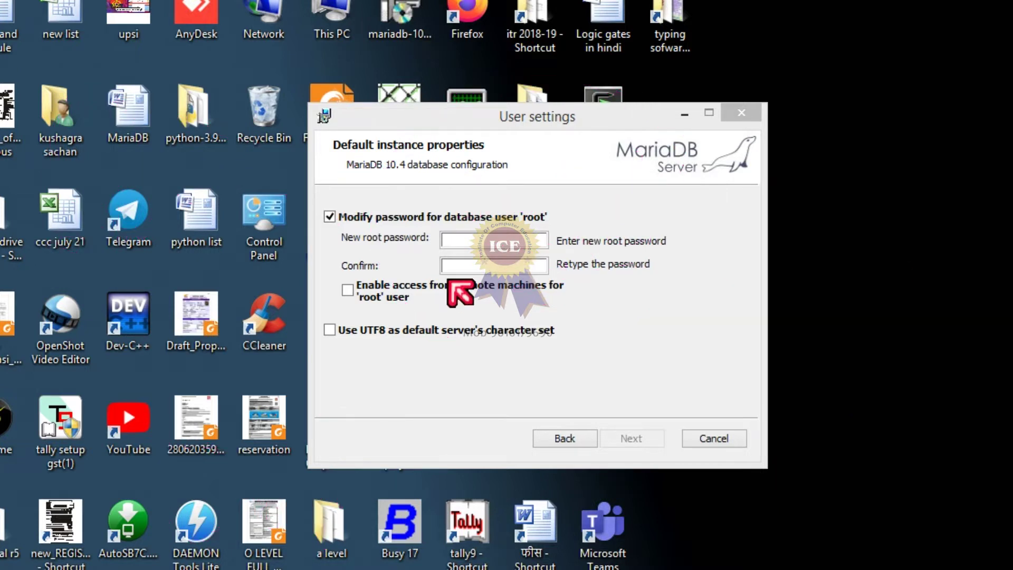
Step: Enter the new root password and repeat it in the Confirm field
click(467, 240)
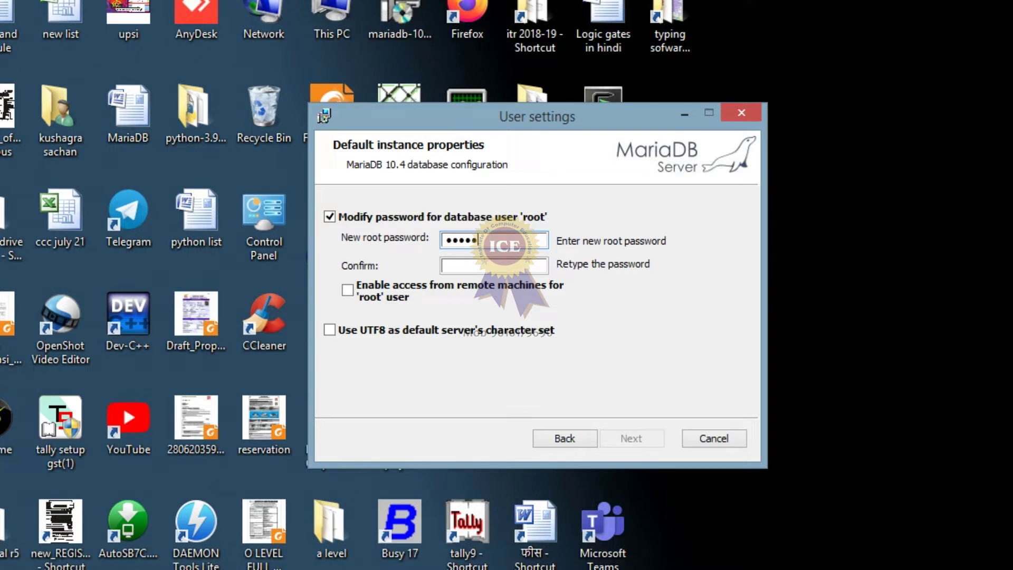
click(454, 266)
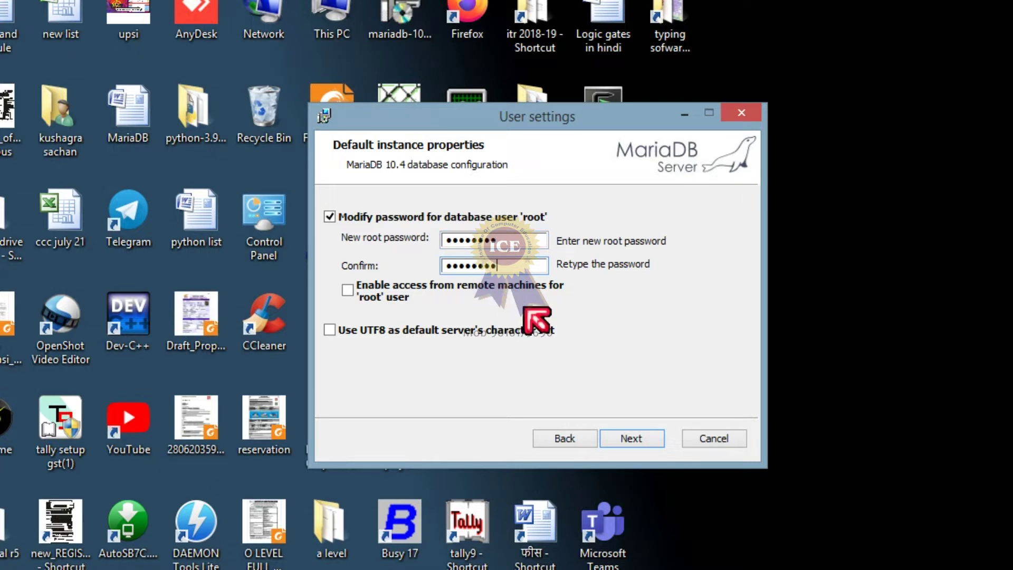
Step: Keep service MariaDB on TCP port 3306, skip feedback, and install MariaDB 10.4
click(634, 439)
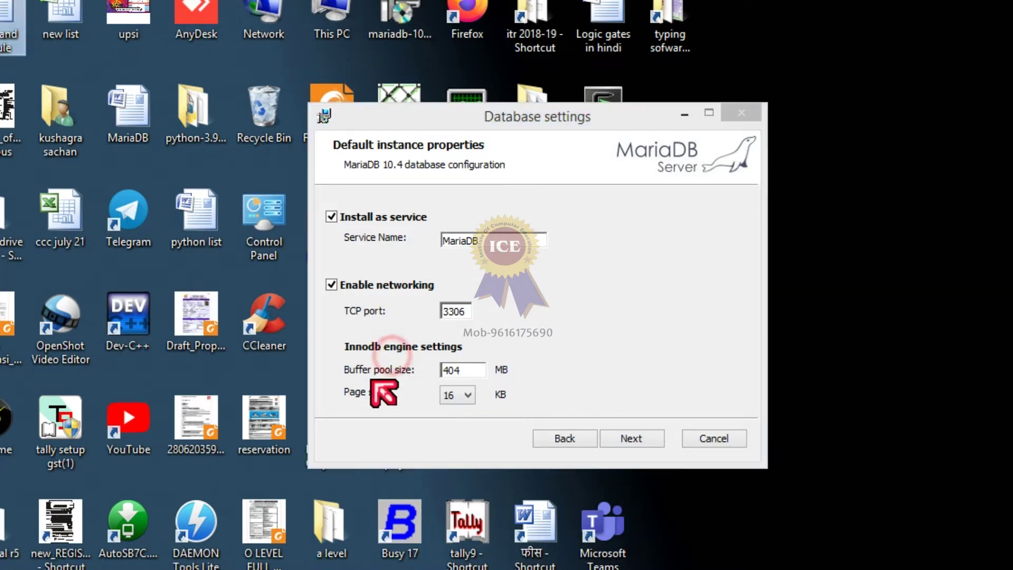
click(632, 440)
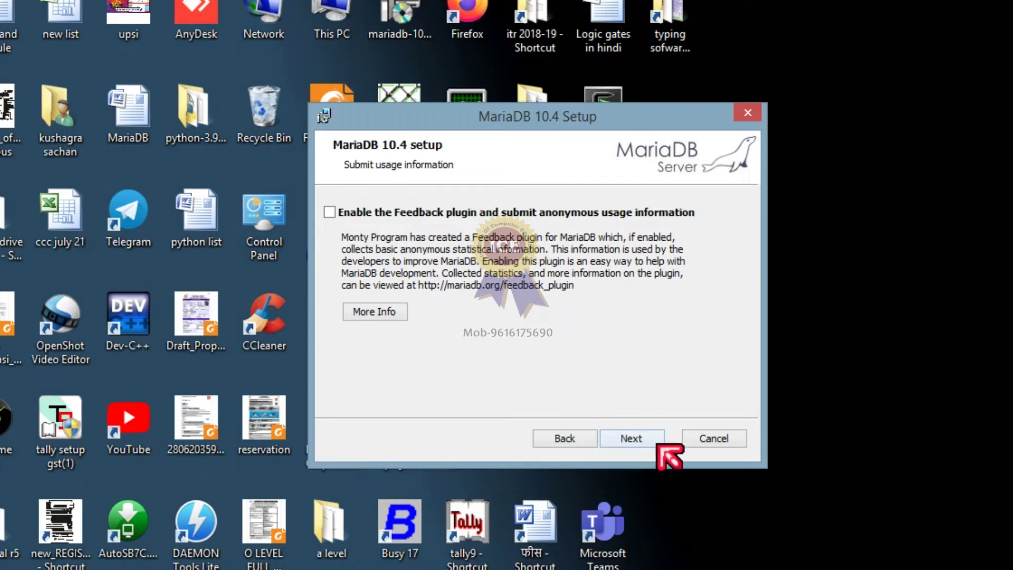
click(649, 443)
click(633, 439)
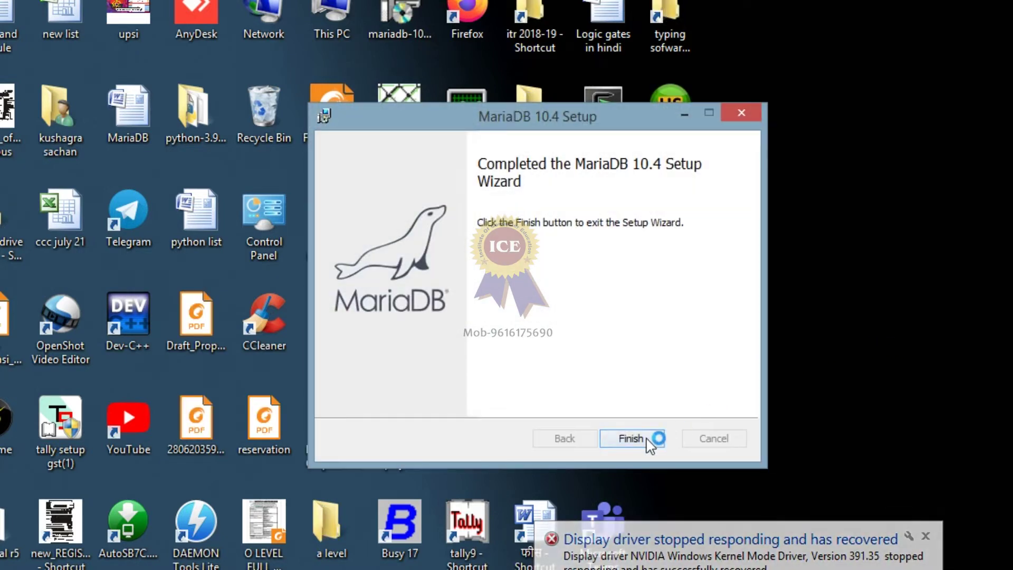
Step: Finish and close the completed MariaDB 10.4 setup wizard
click(633, 439)
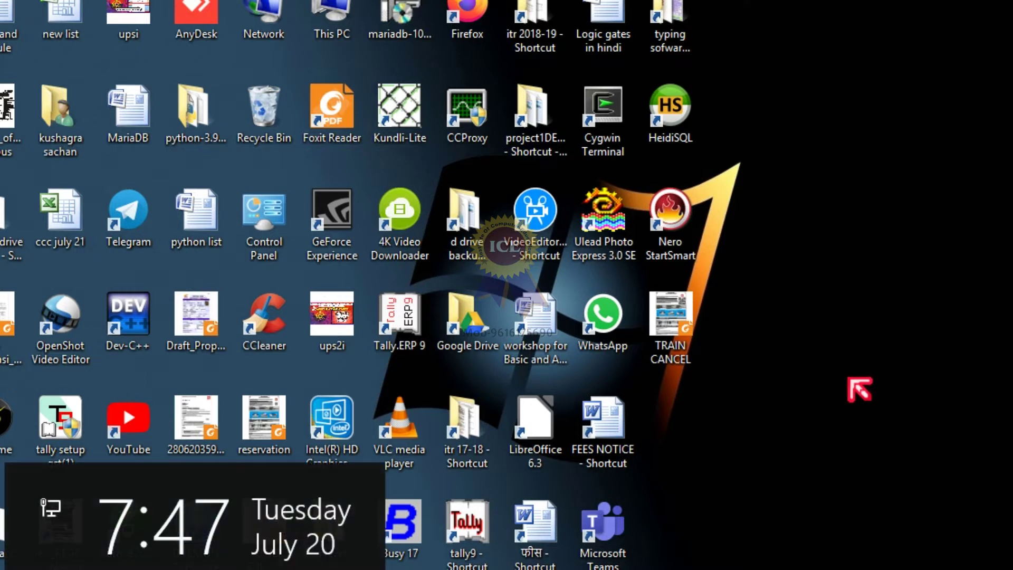
Step: Search 'mari', launch MySQL Client (MariaDB 10.4), and move its console to the screen centre
key(super+s)
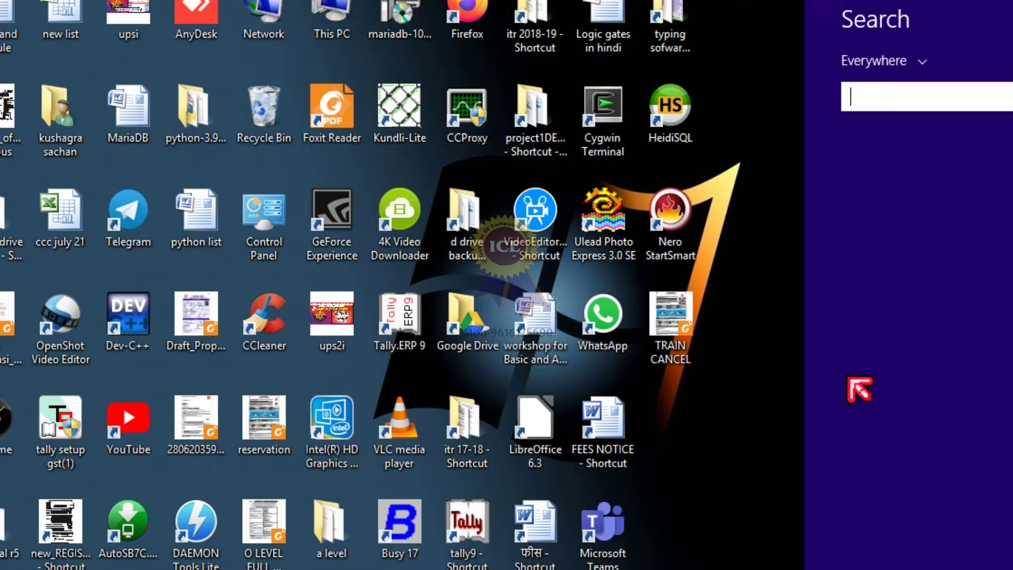
text(mariaDB 10.4))
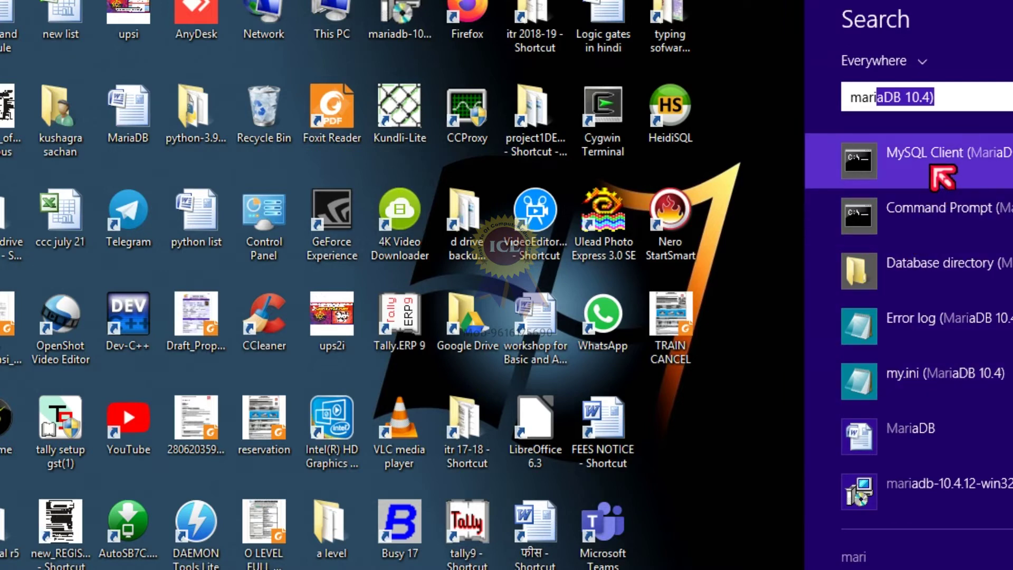
click(933, 168)
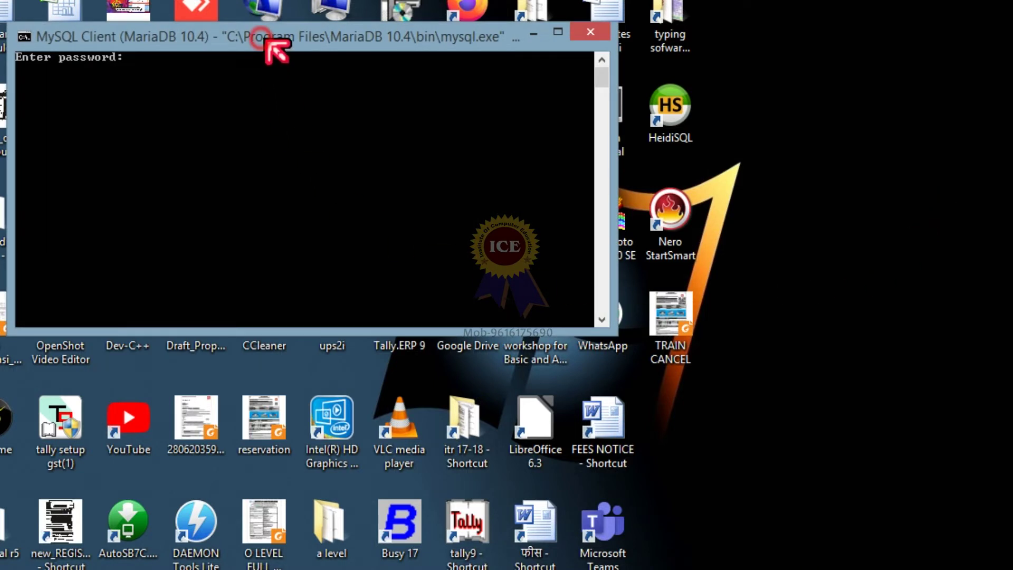
drag(269, 44, 408, 170)
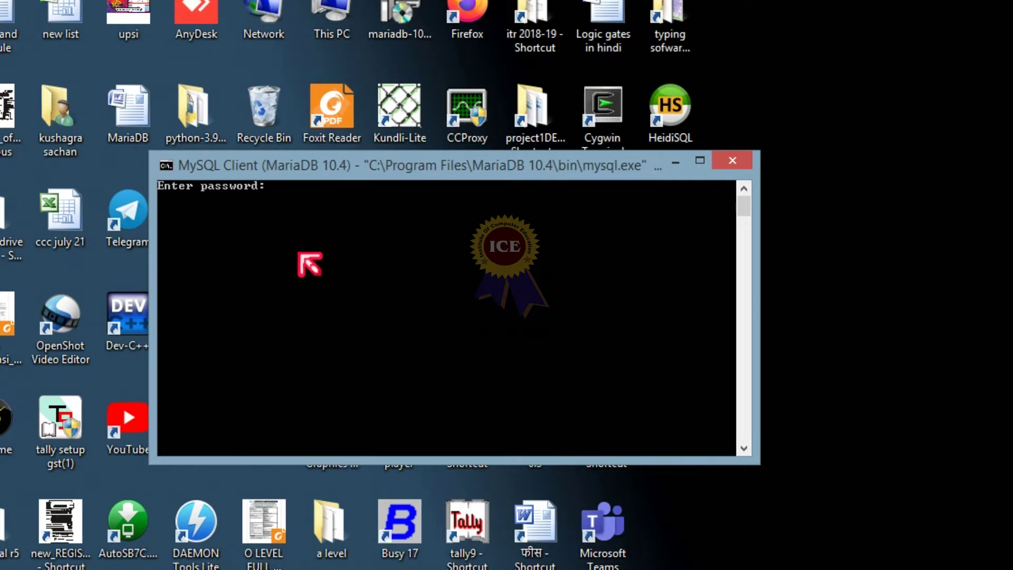
Step: Close the MySQL Client console and launch Command Prompt (MariaDB 10.4) from a 'mari' search
click(737, 163)
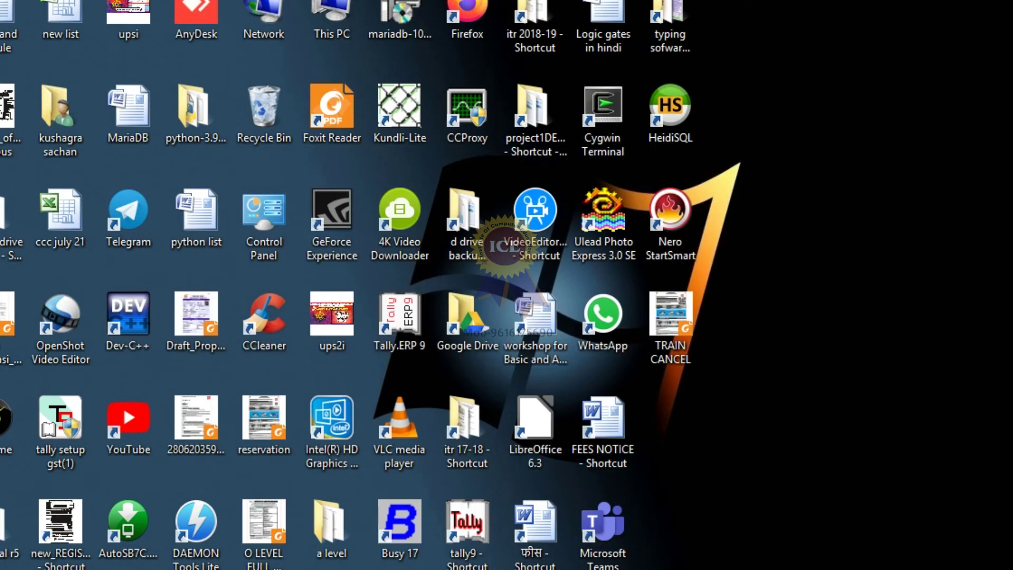
click(870, 359)
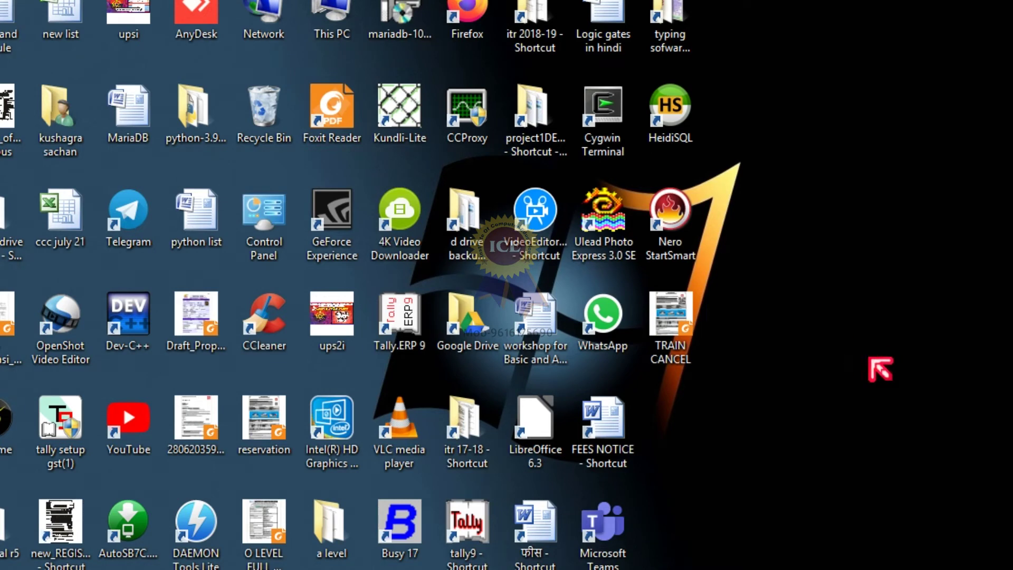
click(963, 346)
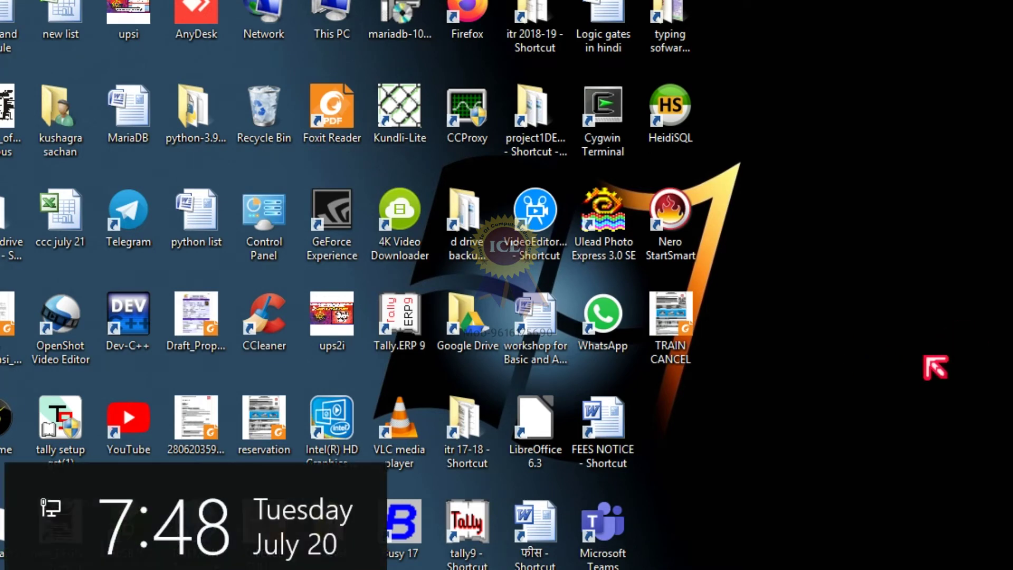
key(super+s)
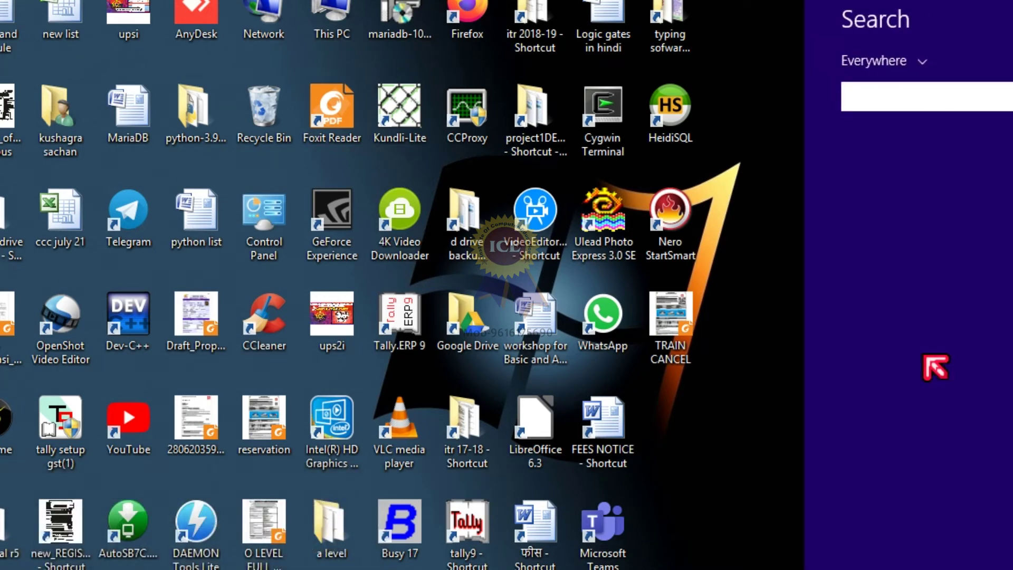
text(ma)
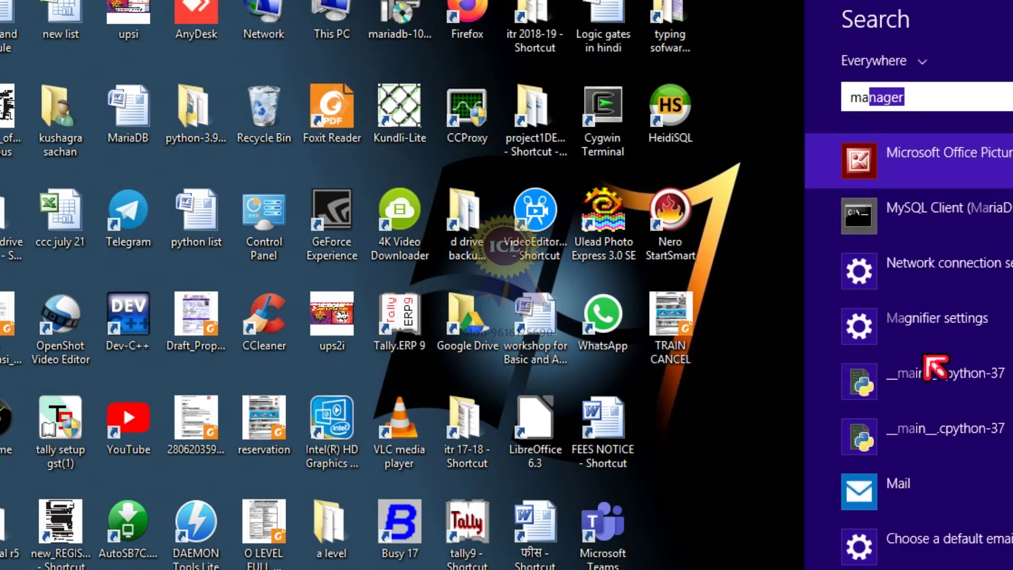
text(ri)
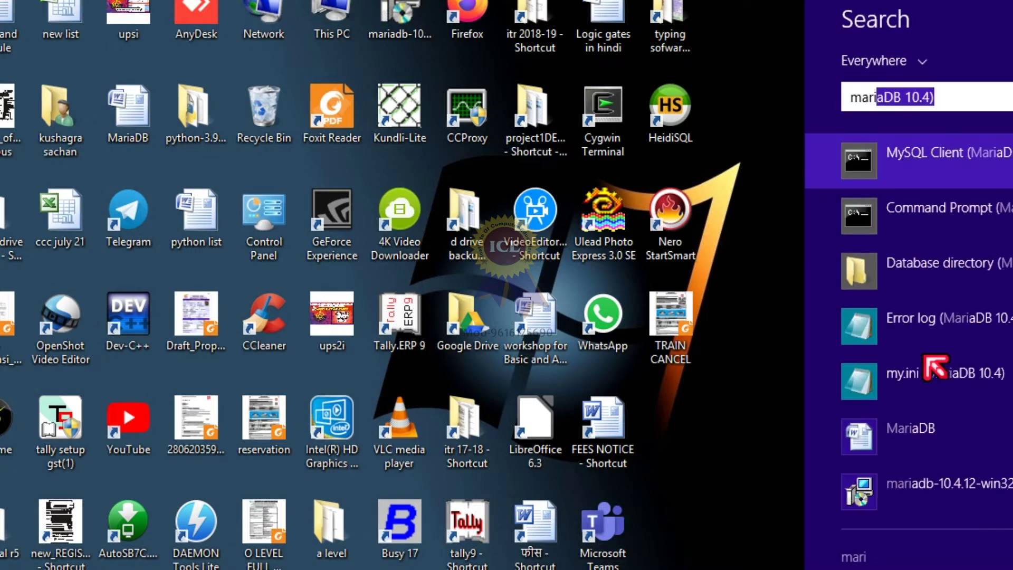
click(981, 219)
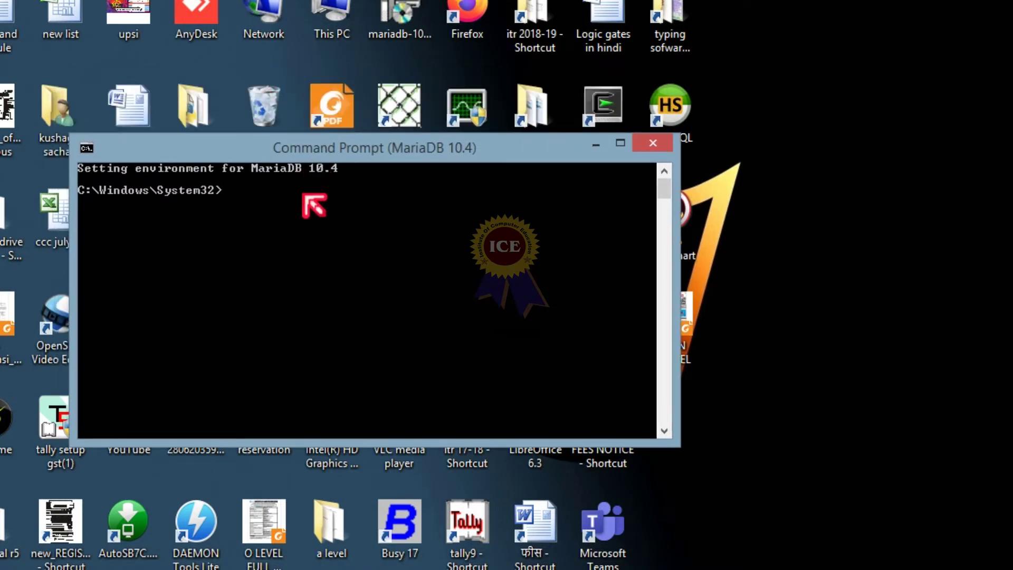
Step: Try the 'SQL -u root' command, which is rejected as unrecognised
text(SQL -u root -p)
key(Return)
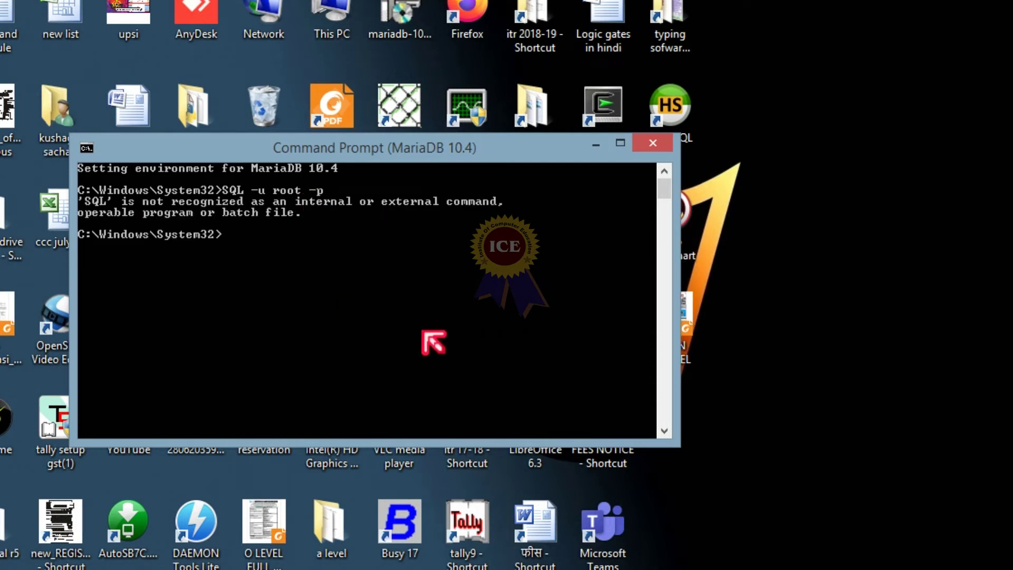
click(12, 32)
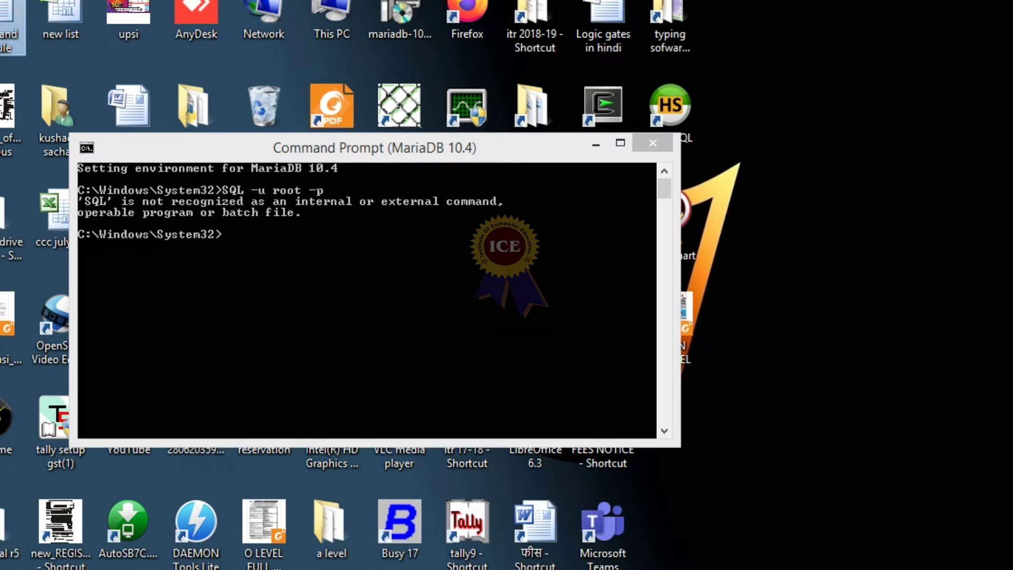
key(alt+Tab)
Step: Run 'MySQL -u root -p' so the client asks for root's password
text(MySQL -u root -p)
key(Return)
click(255, 285)
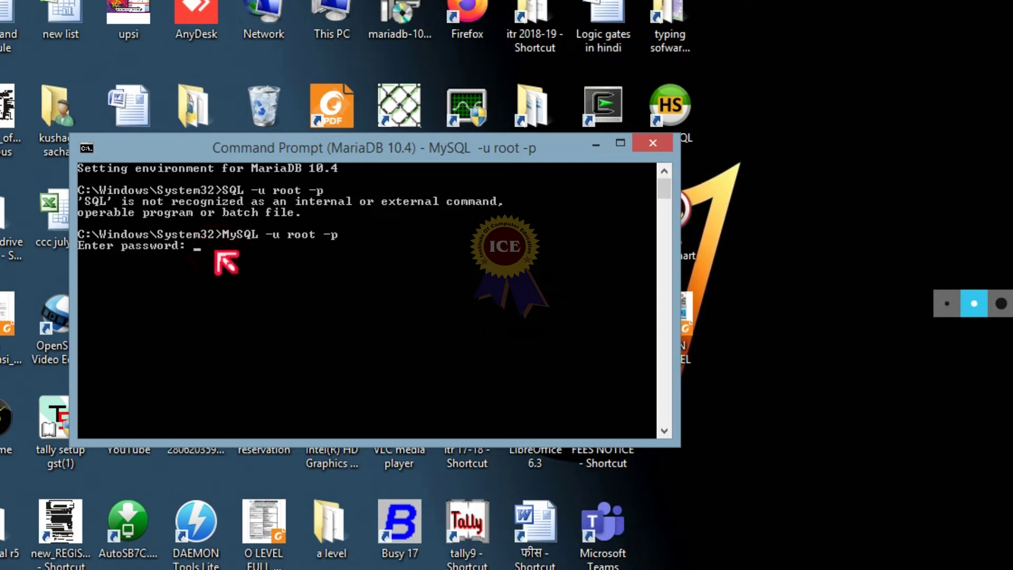
Step: Log into the MariaDB monitor as root with the root password and start typing 'show'
text(rootroot)
key(Return)
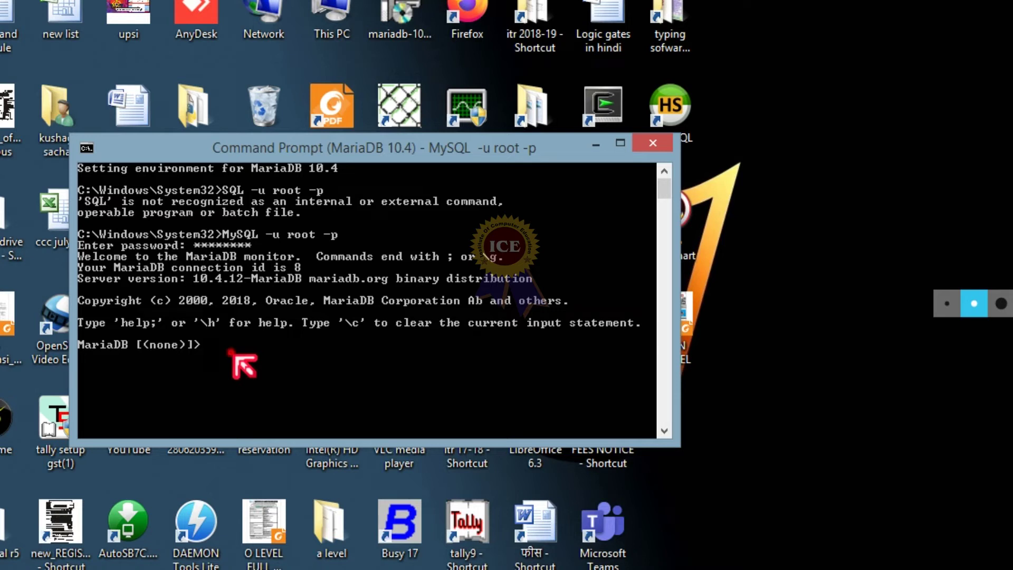
text(show)
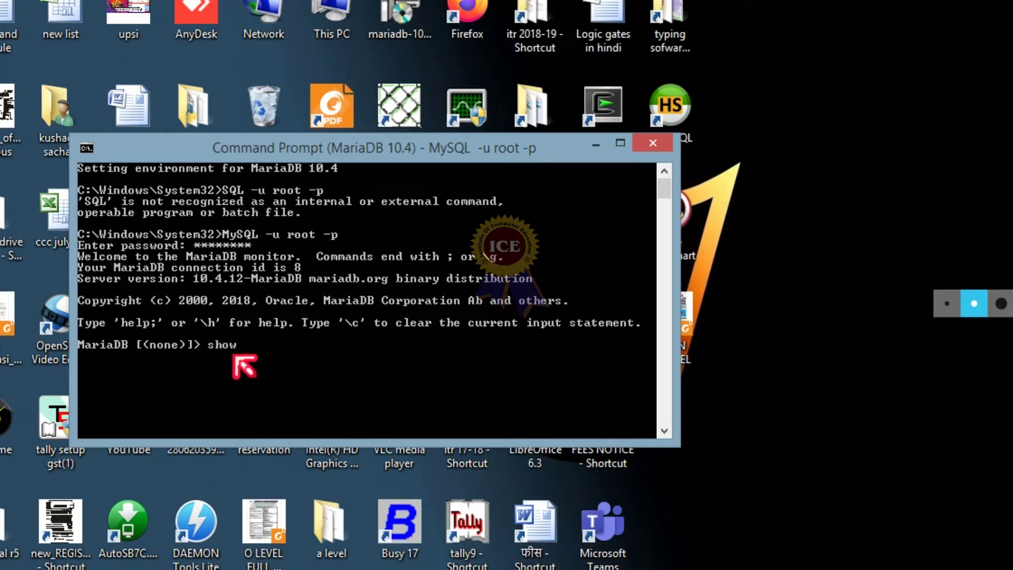